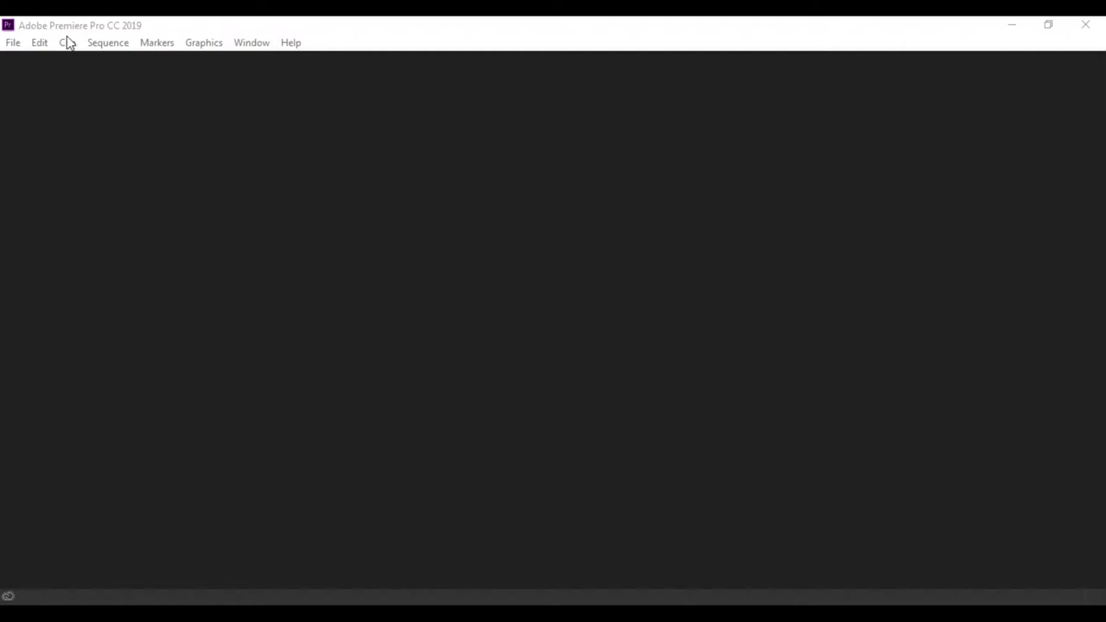
Start a new Premiere Pro project from File > New > Project.
click(14, 43)
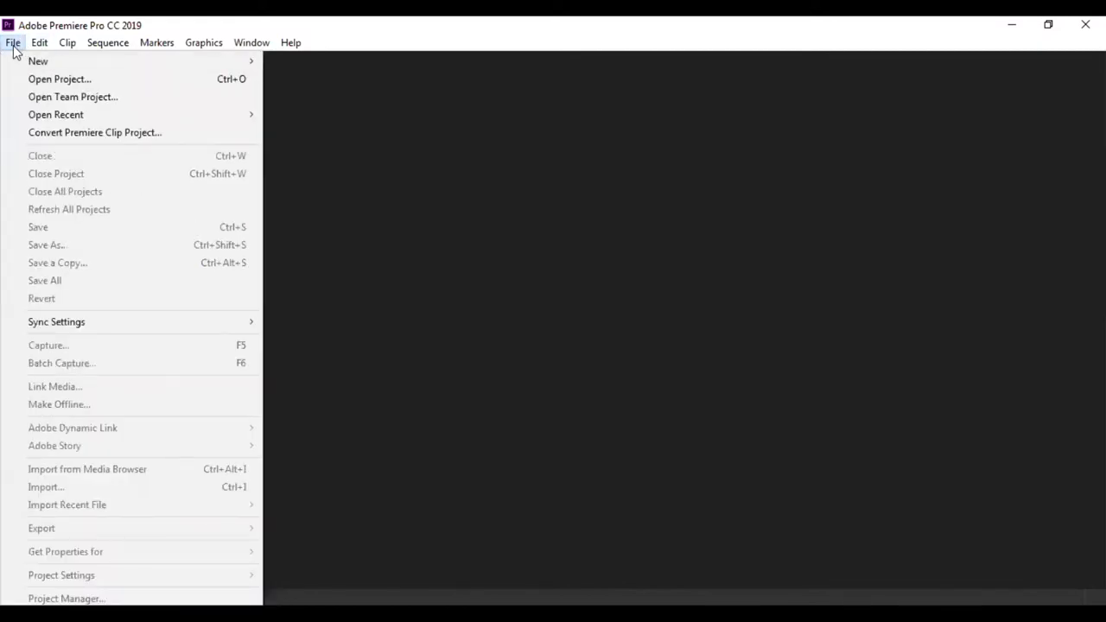
mouse_move(23, 61)
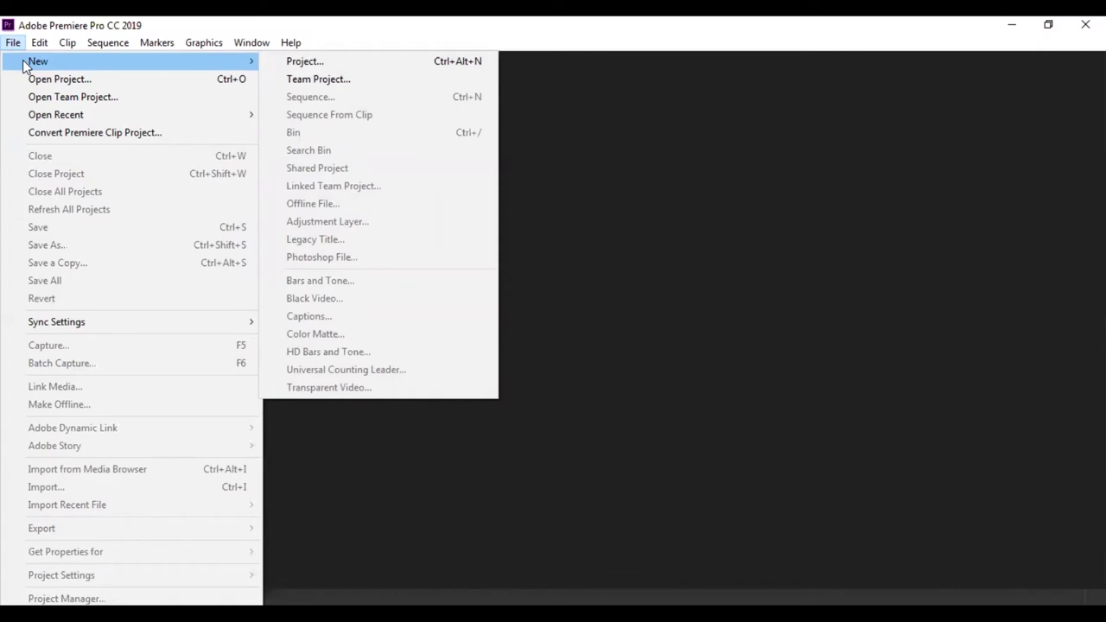
click(316, 62)
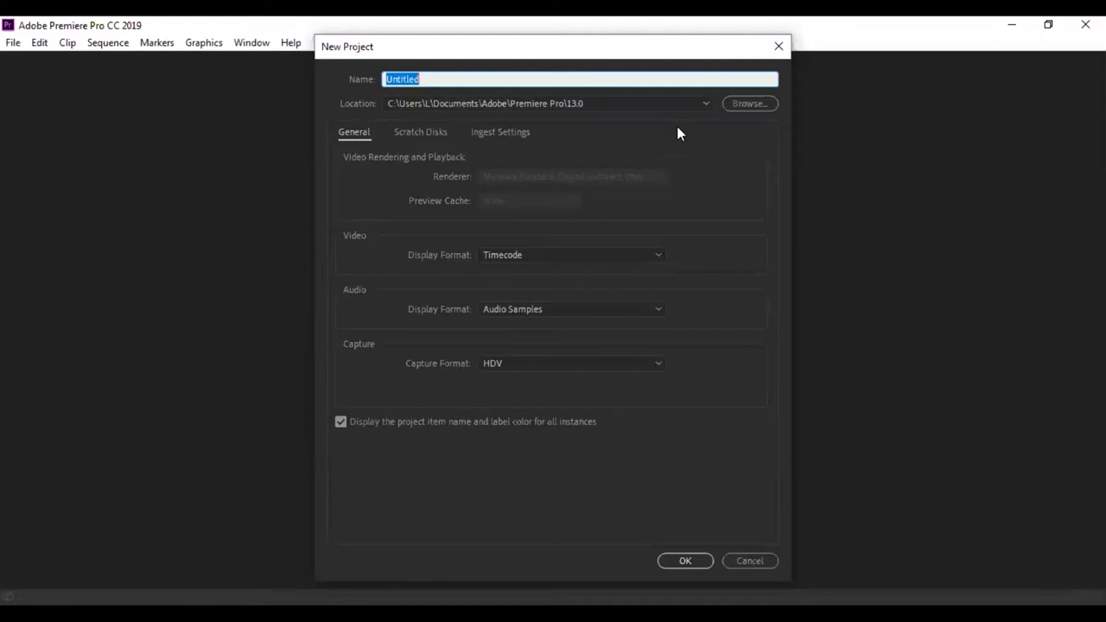
click(743, 106)
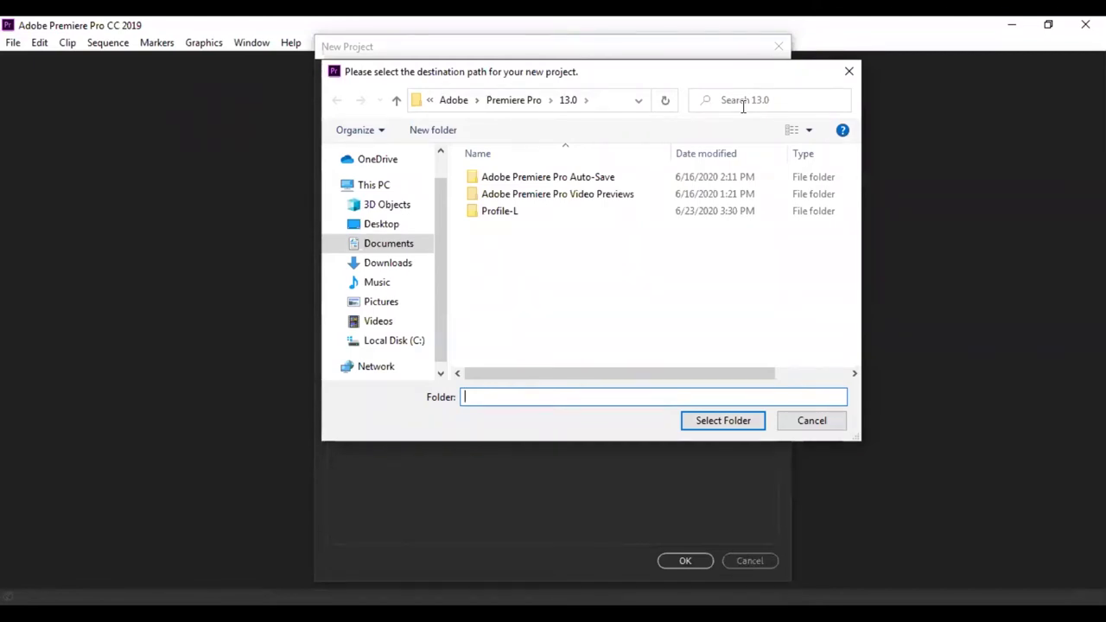
click(407, 344)
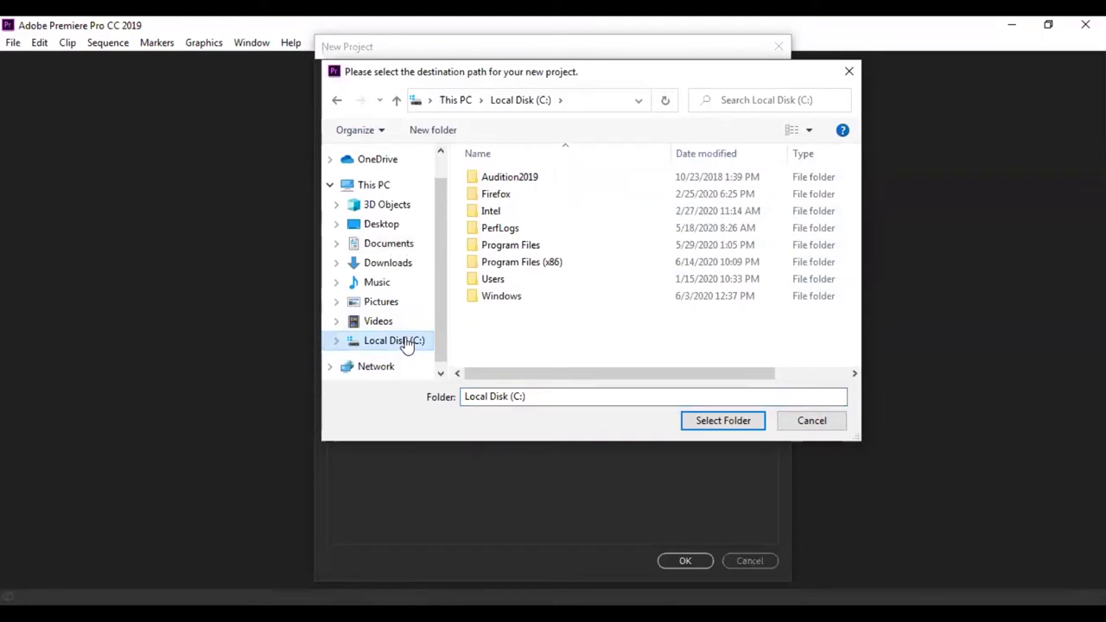
click(404, 249)
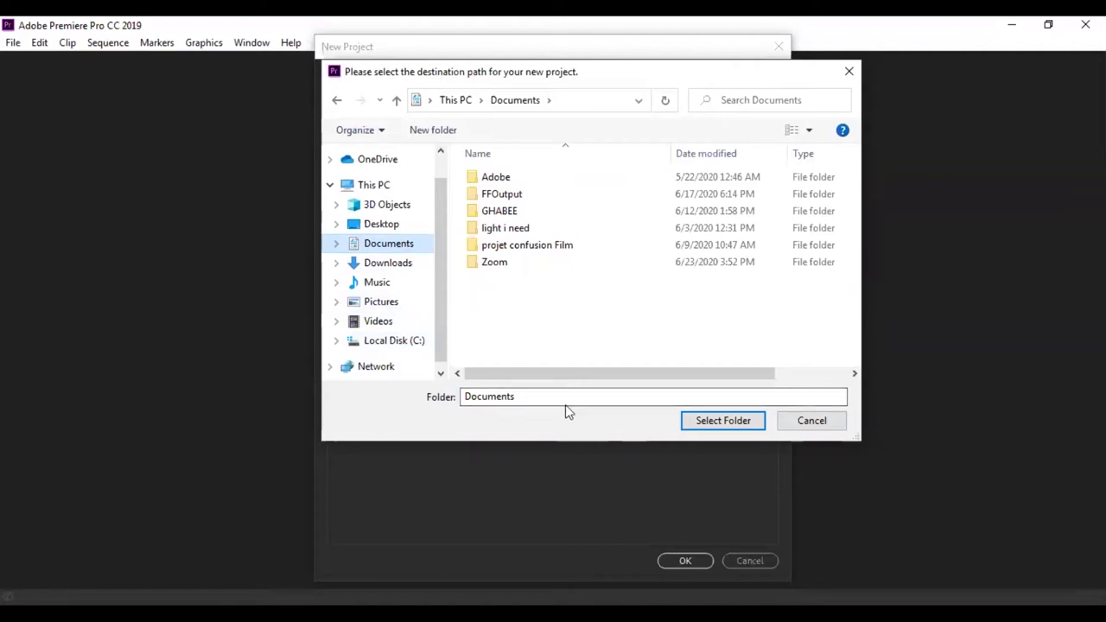
click(812, 427)
click(429, 76)
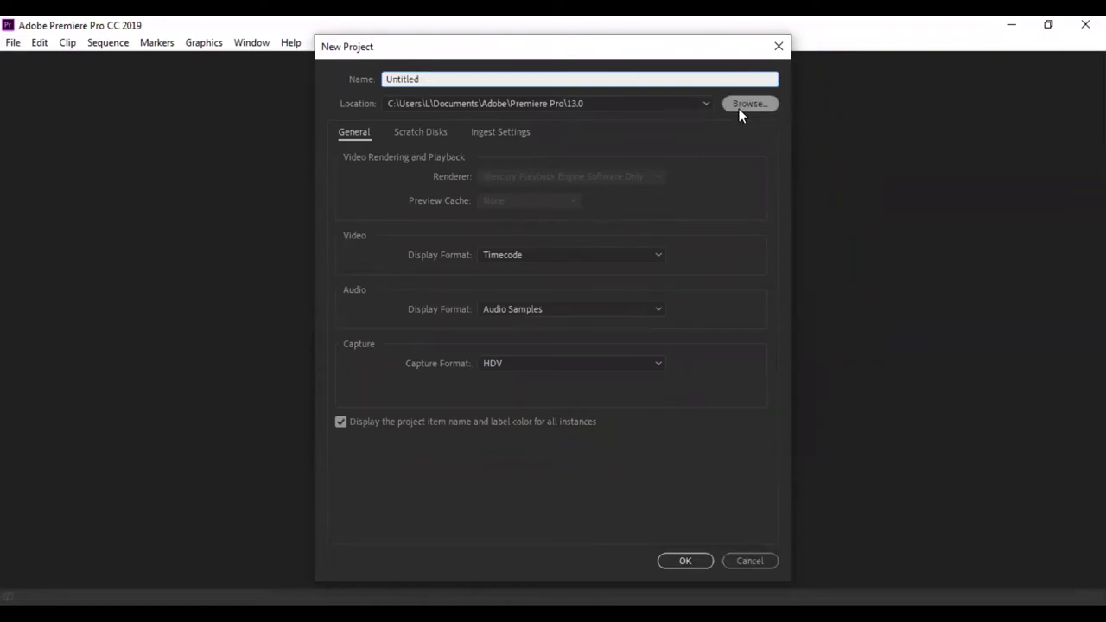
In the General settings, show the DV and HDV Capture Format choices.
click(355, 138)
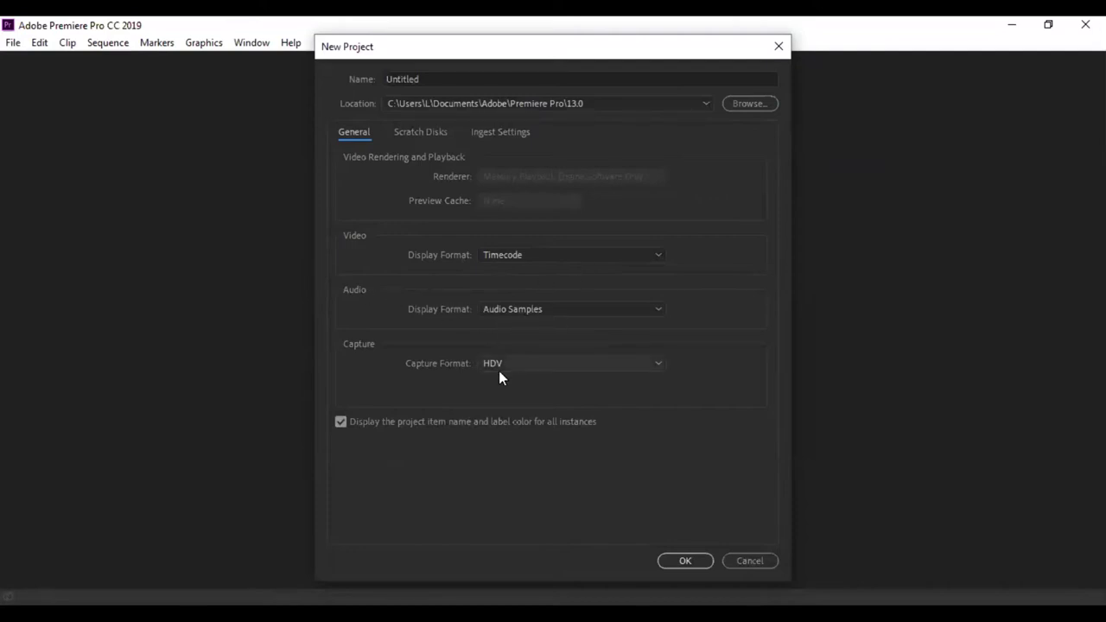
click(572, 367)
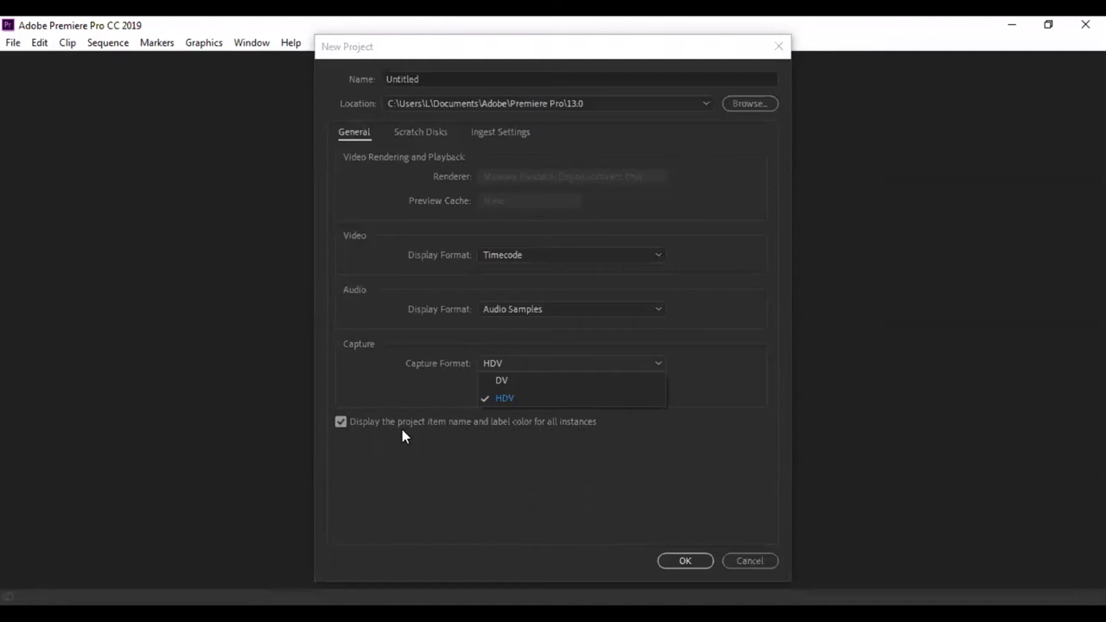
Close the Capture Format list, untick the display-name option, and choose Documents as the location.
click(344, 422)
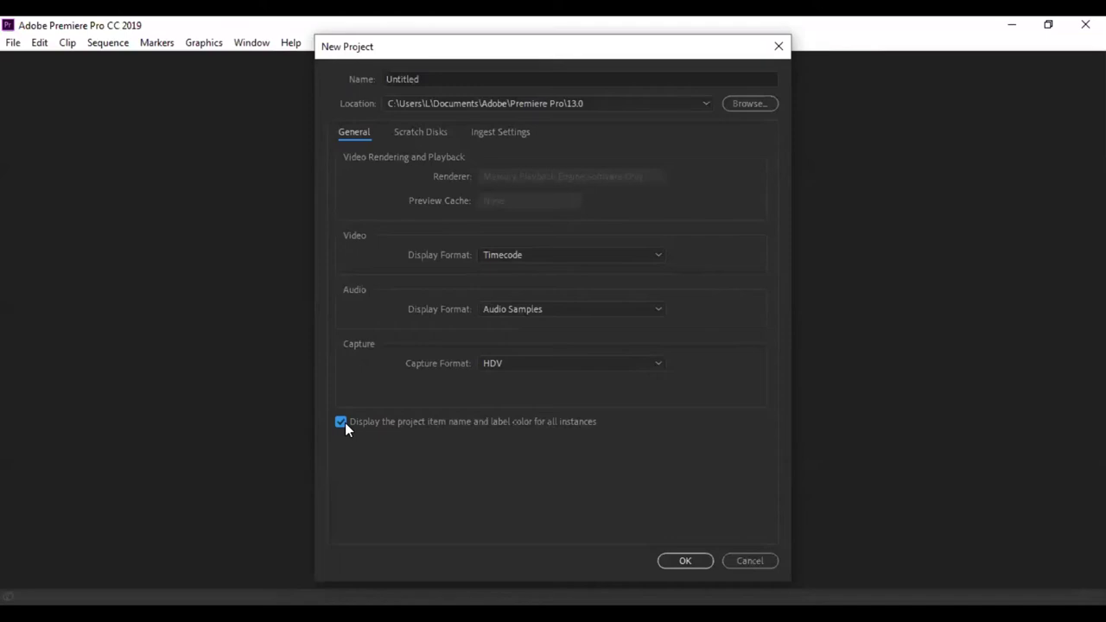
click(341, 424)
click(750, 103)
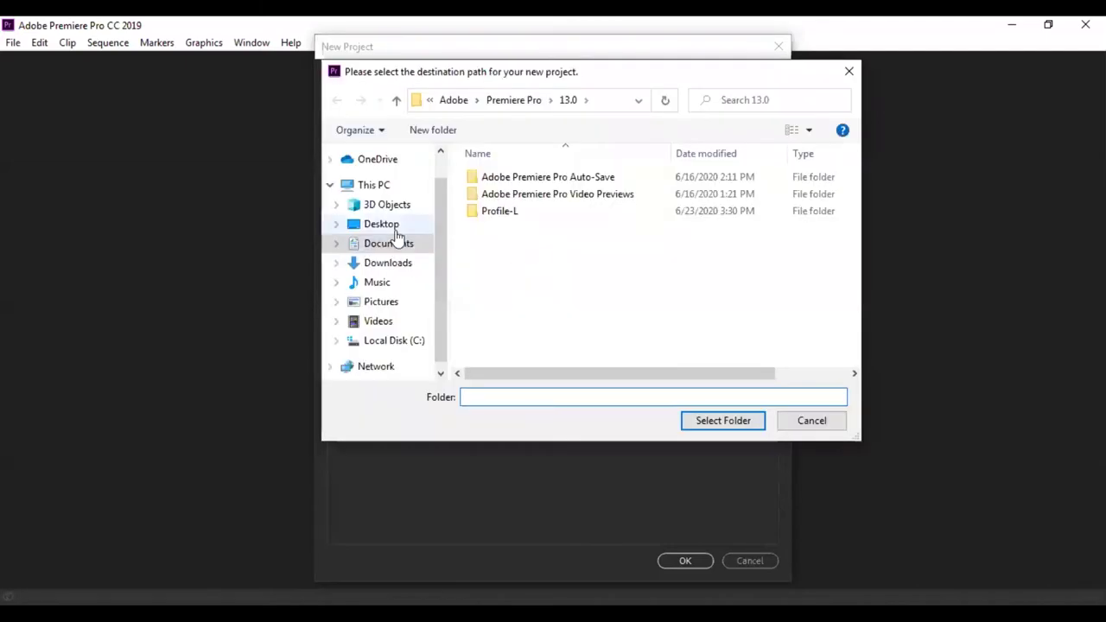
click(393, 246)
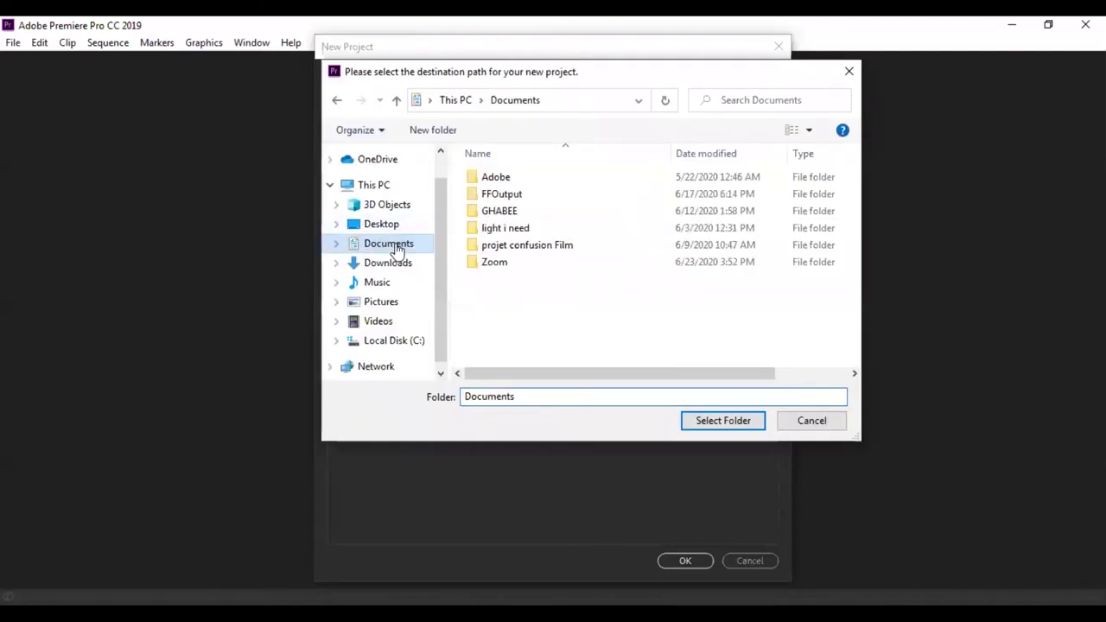
click(722, 422)
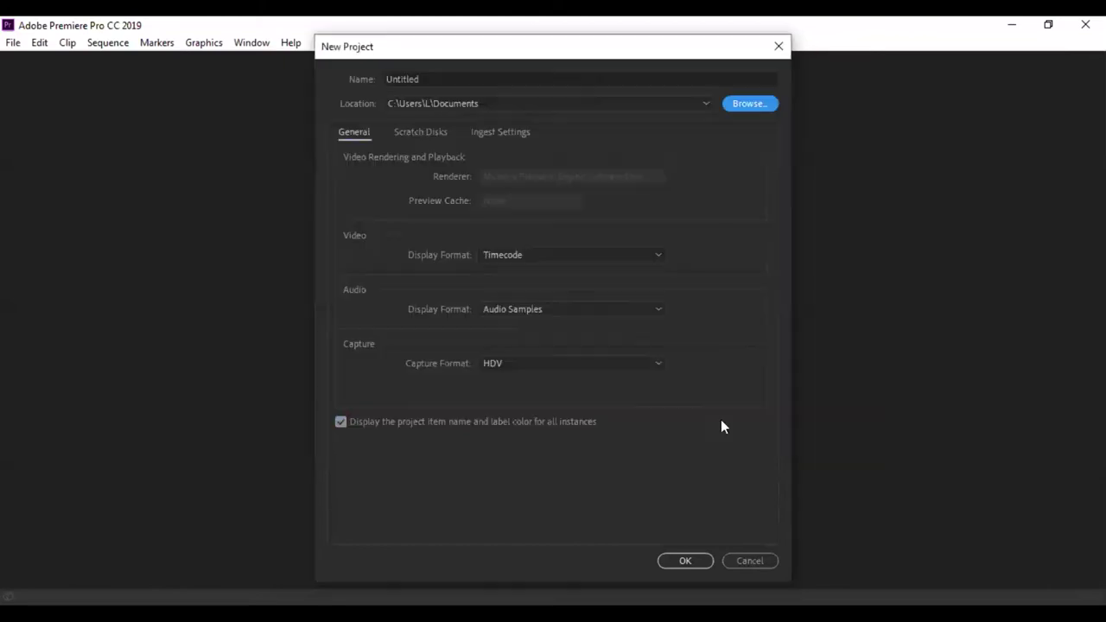
Replace the name Untitled with 're' and create the project in Documents.
click(425, 79)
key(BackSpace)
key(BackSpace)
key(BackSpace)
key(BackSpace)
key(BackSpace)
key(BackSpace)
key(BackSpace)
text(pp)
key(BackSpace)
key(BackSpace)
text(p)
key(BackSpace)
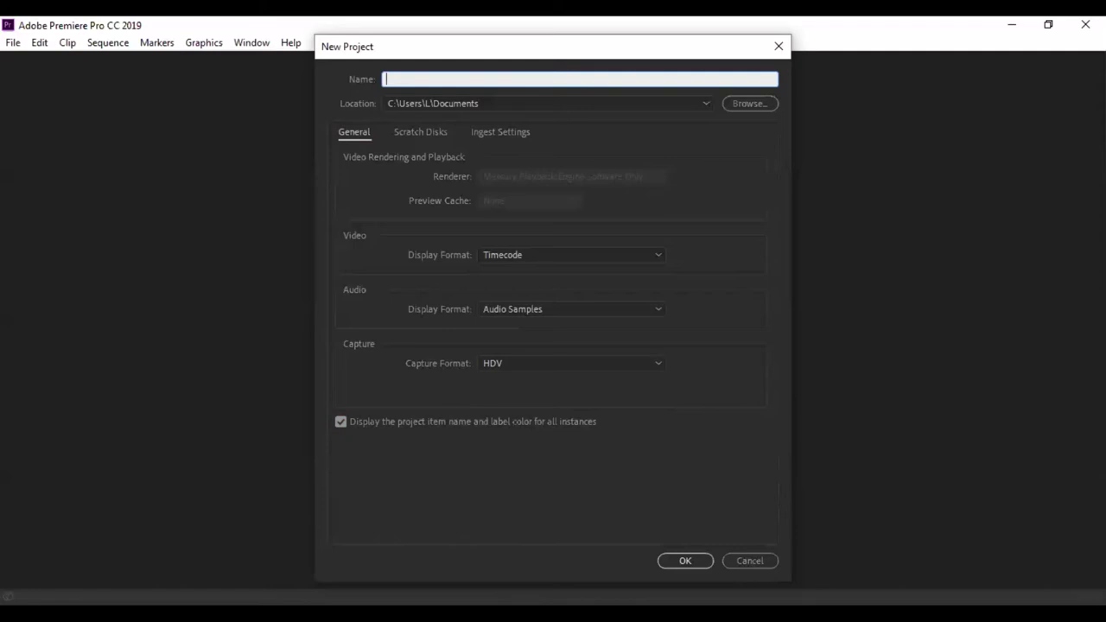
text(re)
click(687, 560)
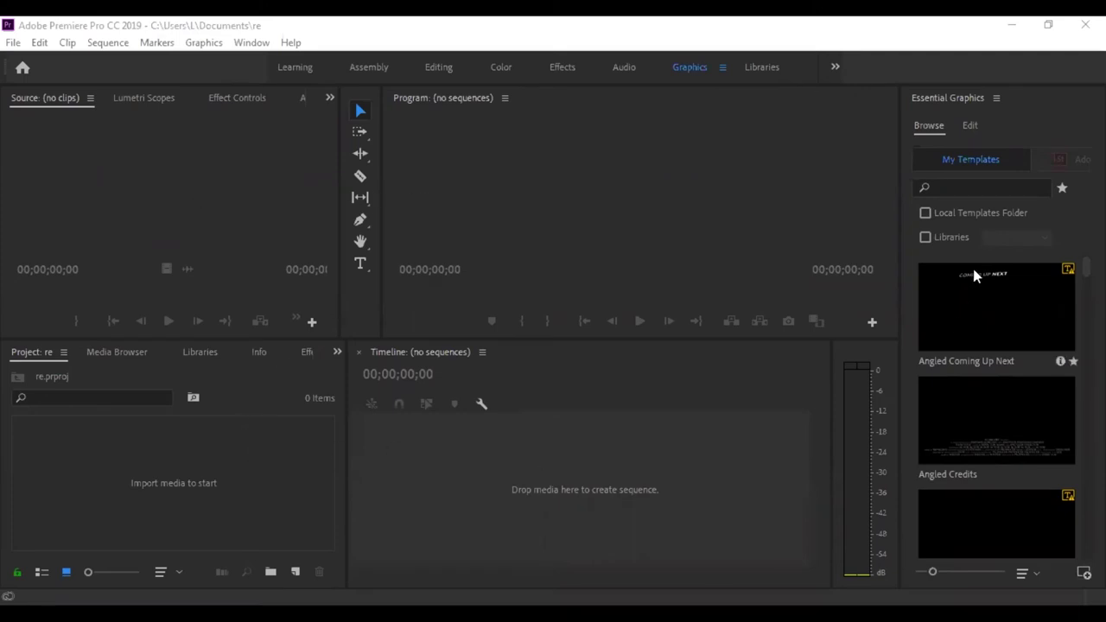
Switch the workspace from Graphics to Editing.
click(438, 68)
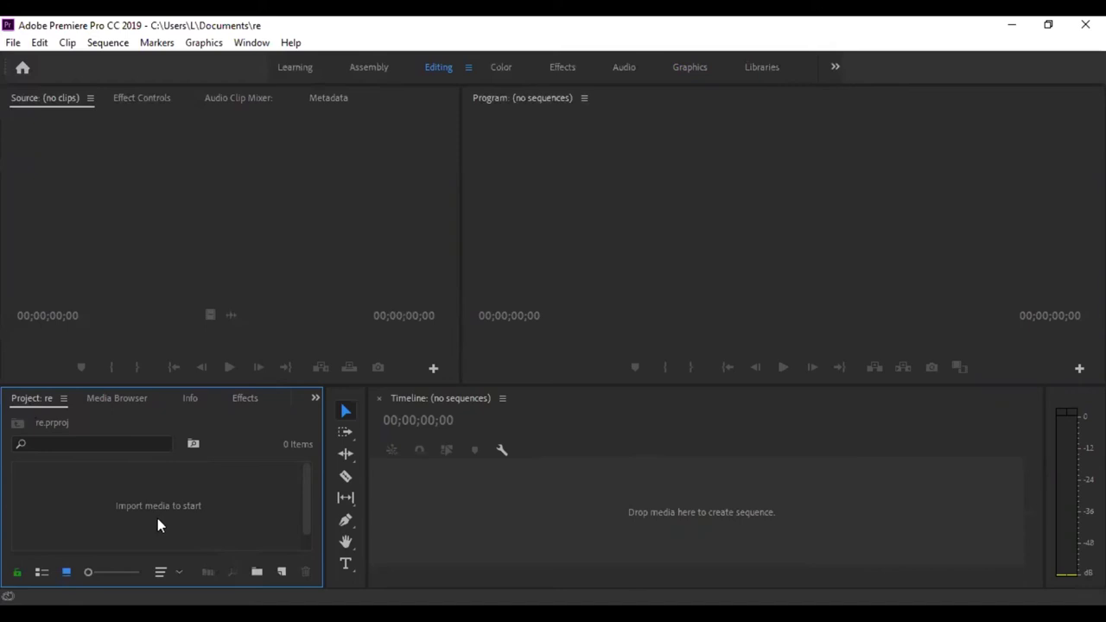
Load production ID_4104890.mp4, 00;00;10;16 long, into the Source monitor.
click(215, 210)
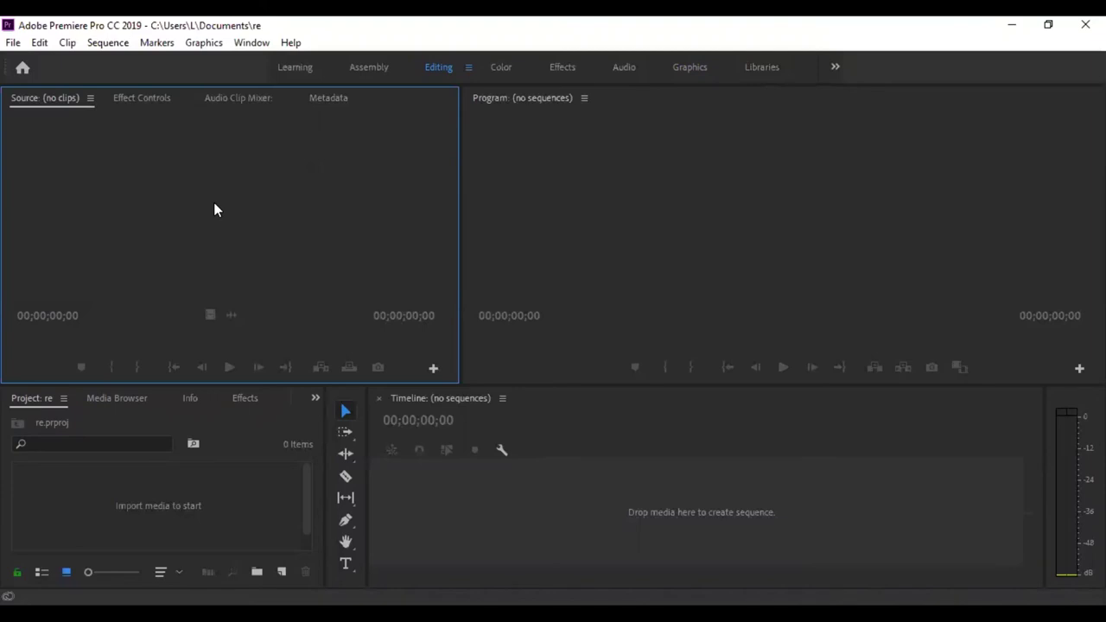
click(602, 500)
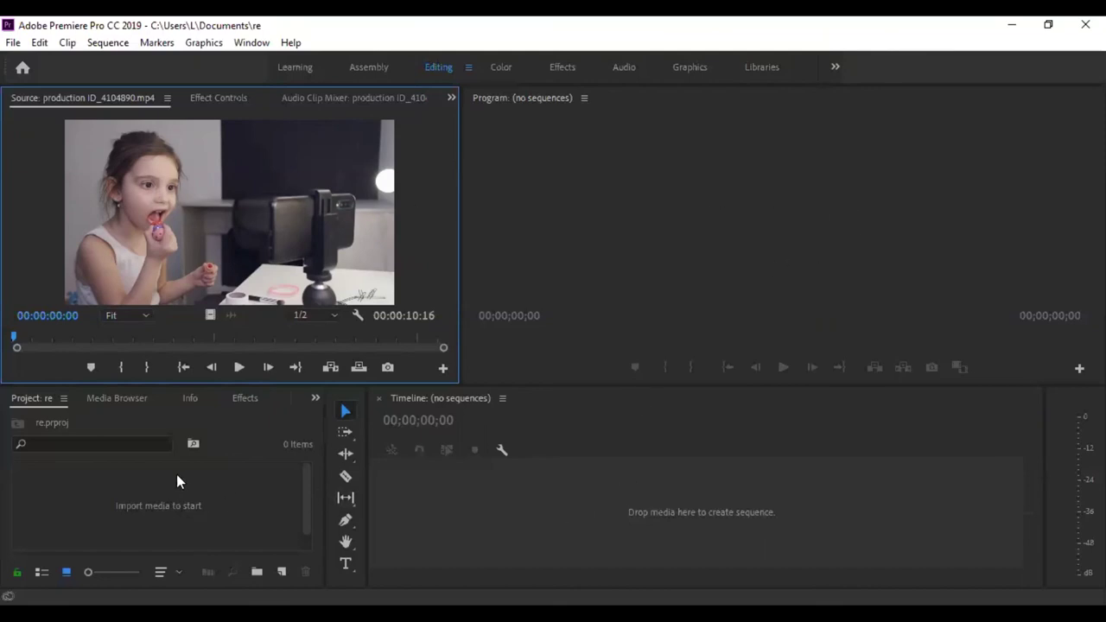
Play, stop and replay the source clip, then scrub back to 00:00:02:02.
click(35, 398)
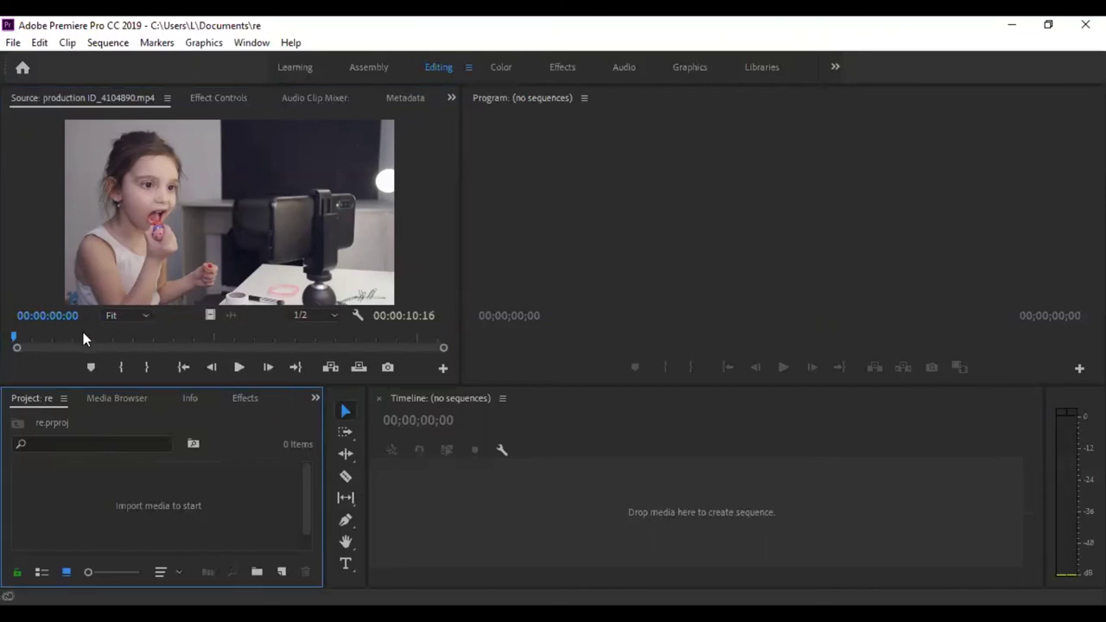
click(241, 367)
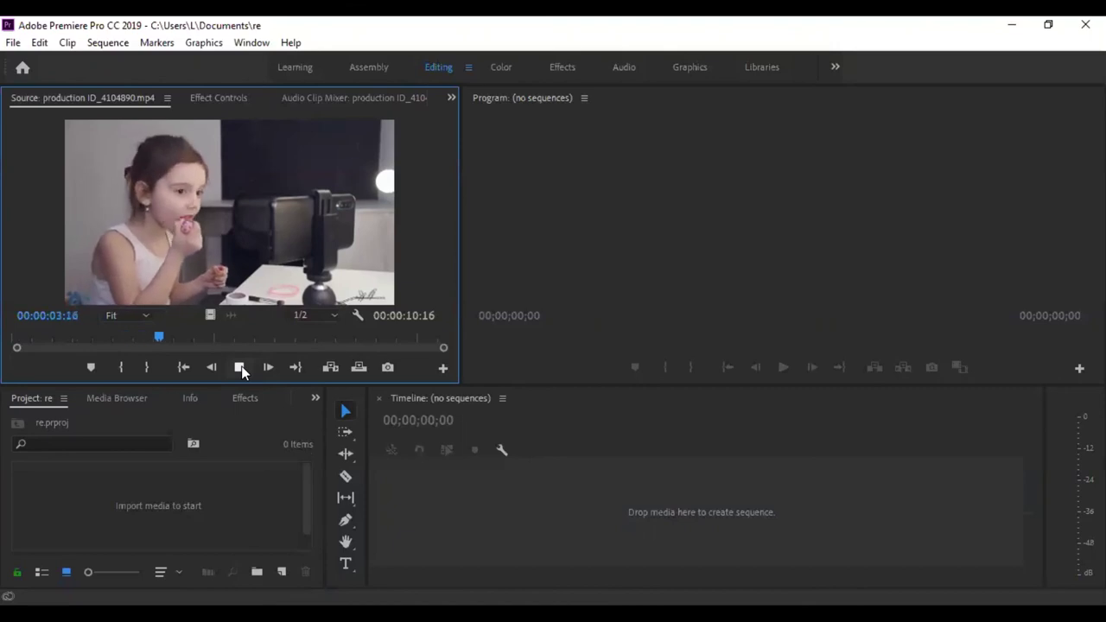
click(241, 366)
click(242, 366)
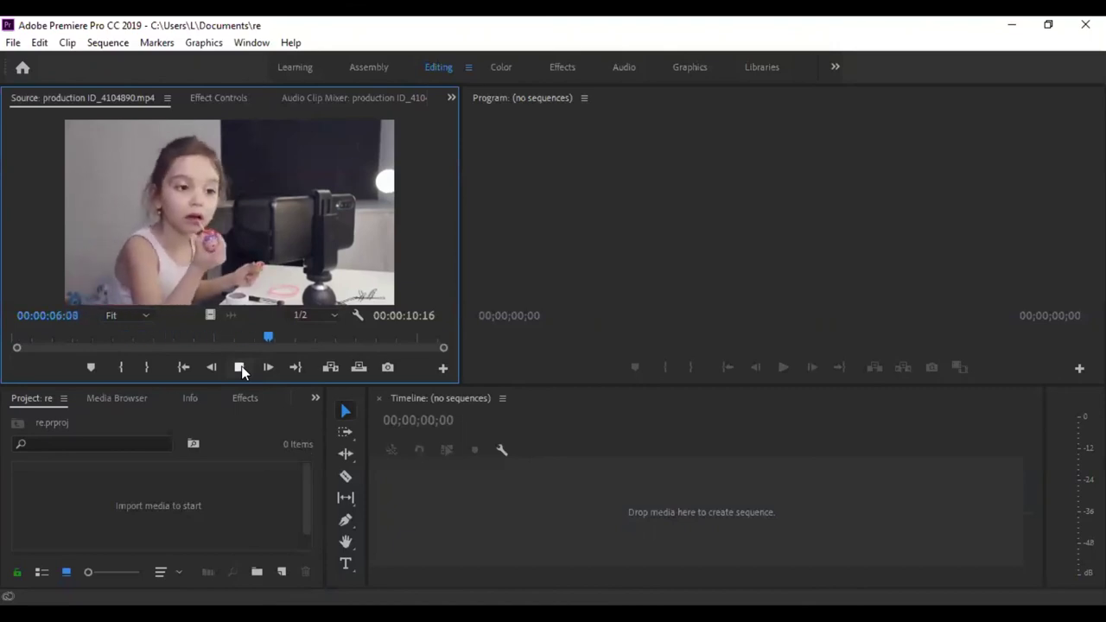
drag(115, 341, 97, 340)
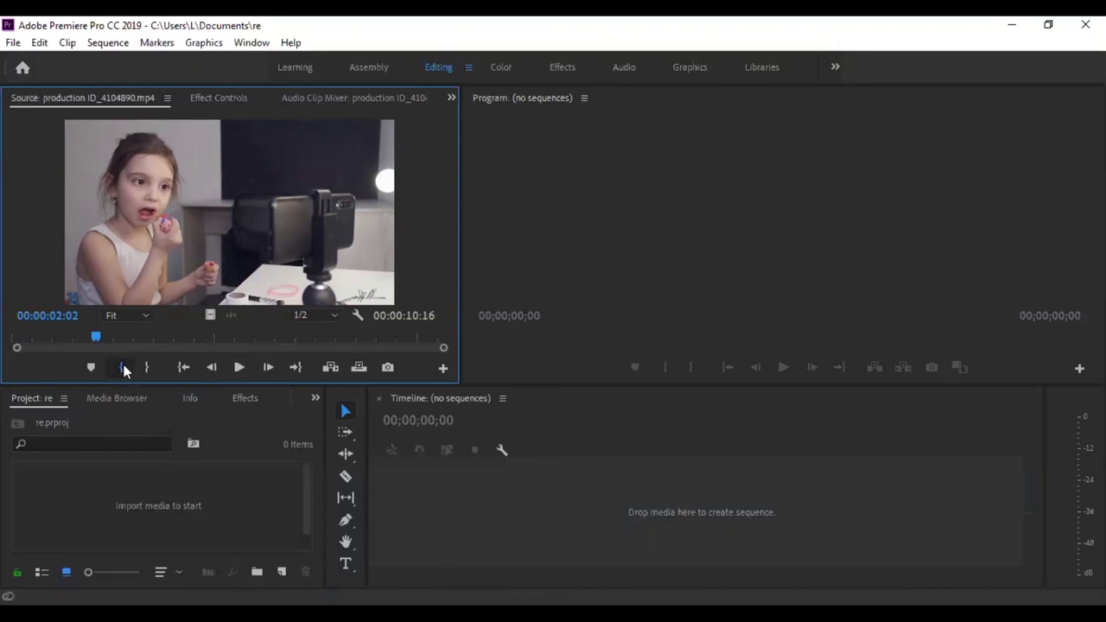
Mark In at 00:00:02:02 and Mark Out at 00:00:03:22, a 01:21 range.
click(122, 364)
drag(98, 340, 170, 342)
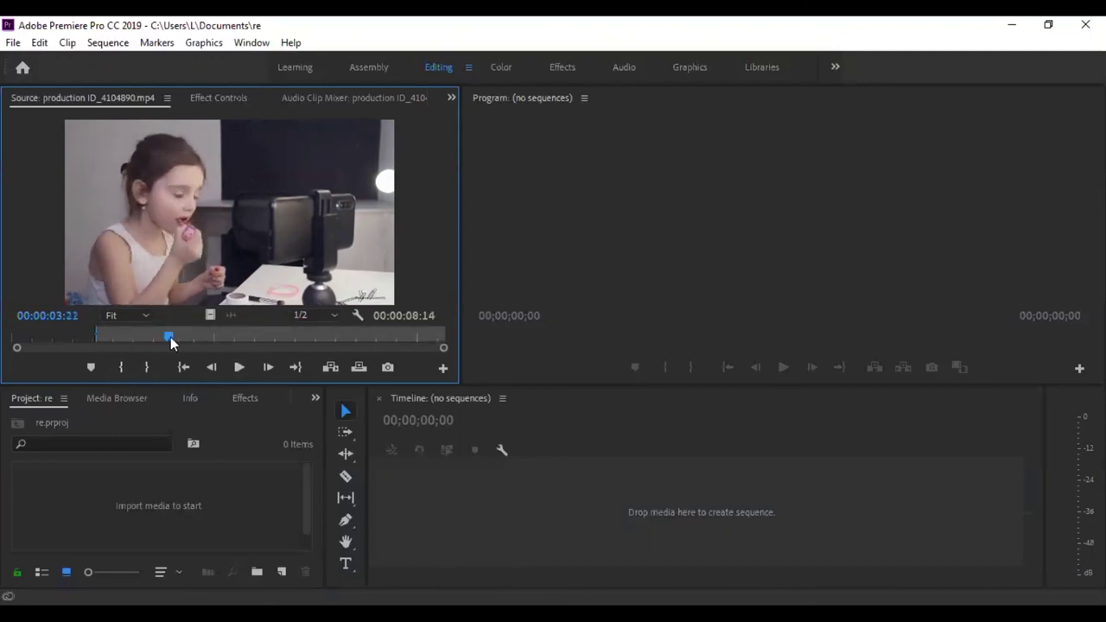
key(o)
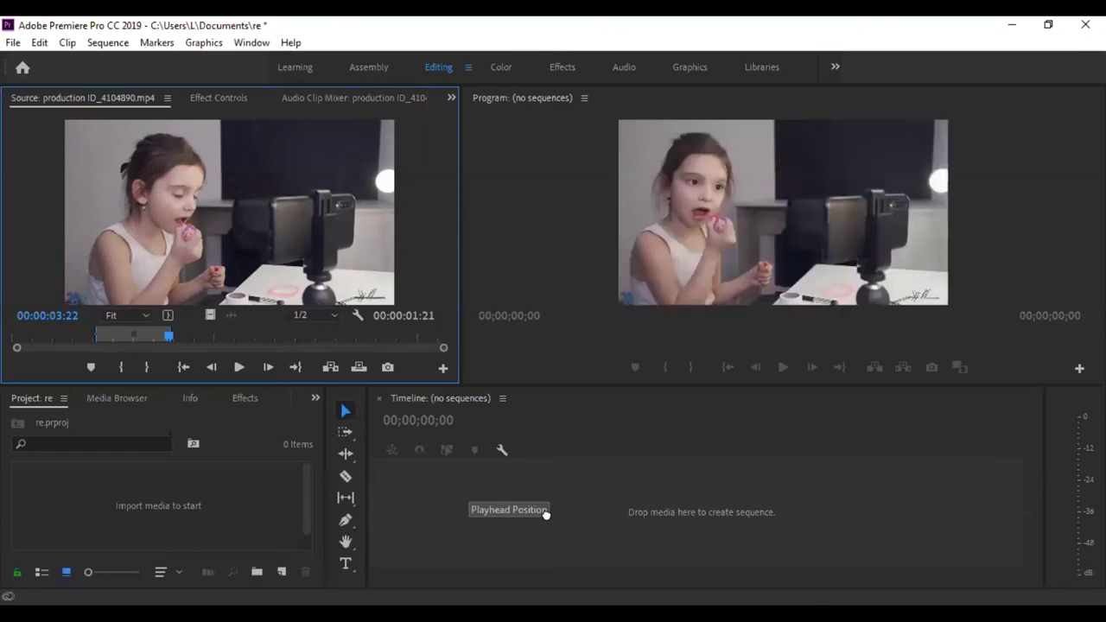
Drag the trimmed clip into the empty Timeline to create sequence production ID_4104890 on V1.
drag(546, 514, 548, 515)
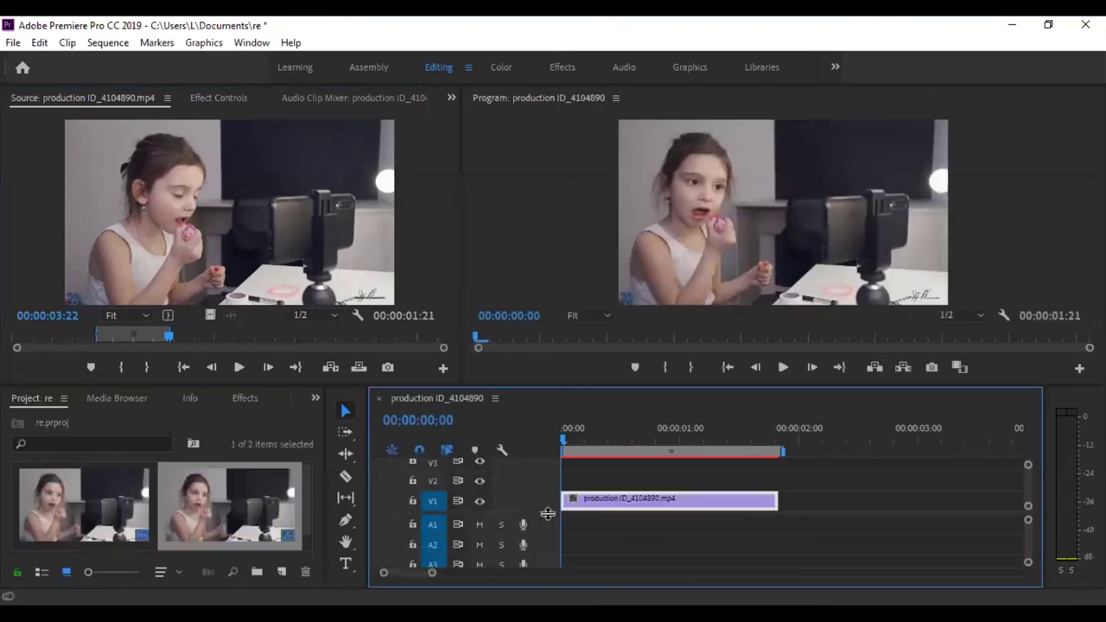